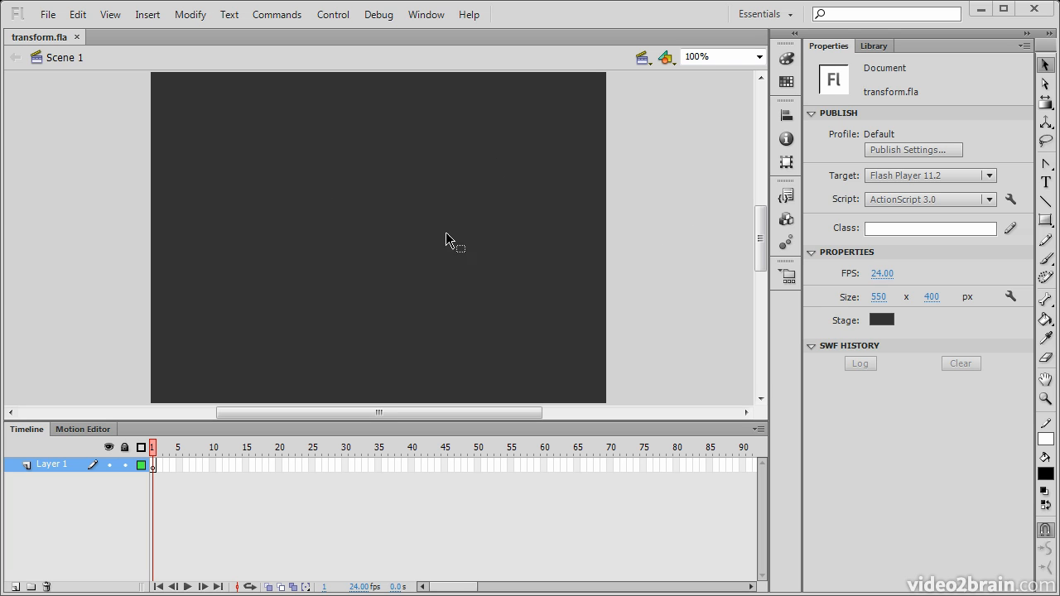
Draw a rounded rectangle primitive in the middle of the stage, filled with the white-to-black radial gradient.
click(1046, 221)
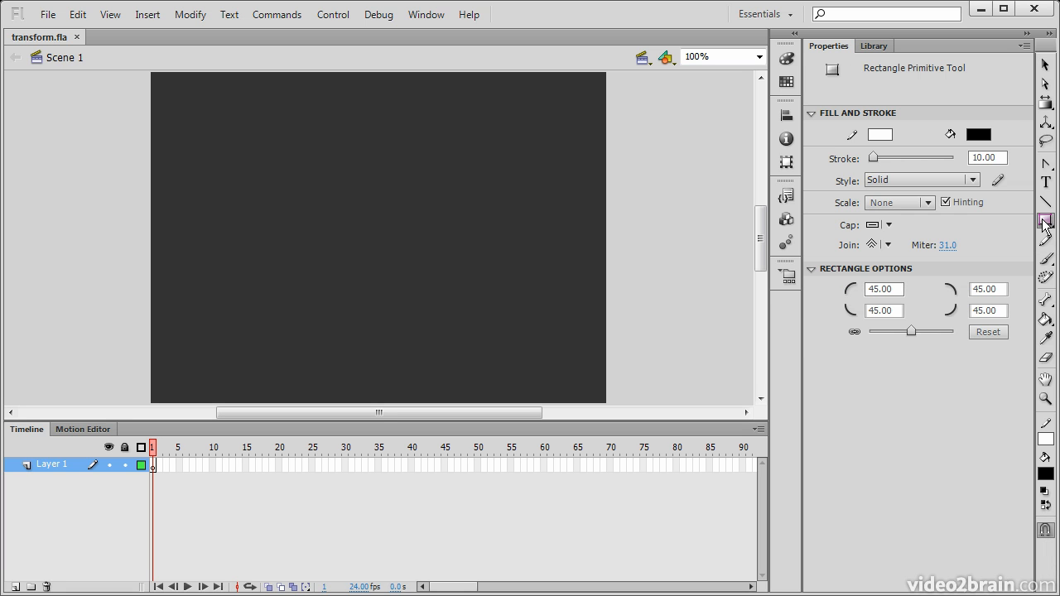
click(979, 134)
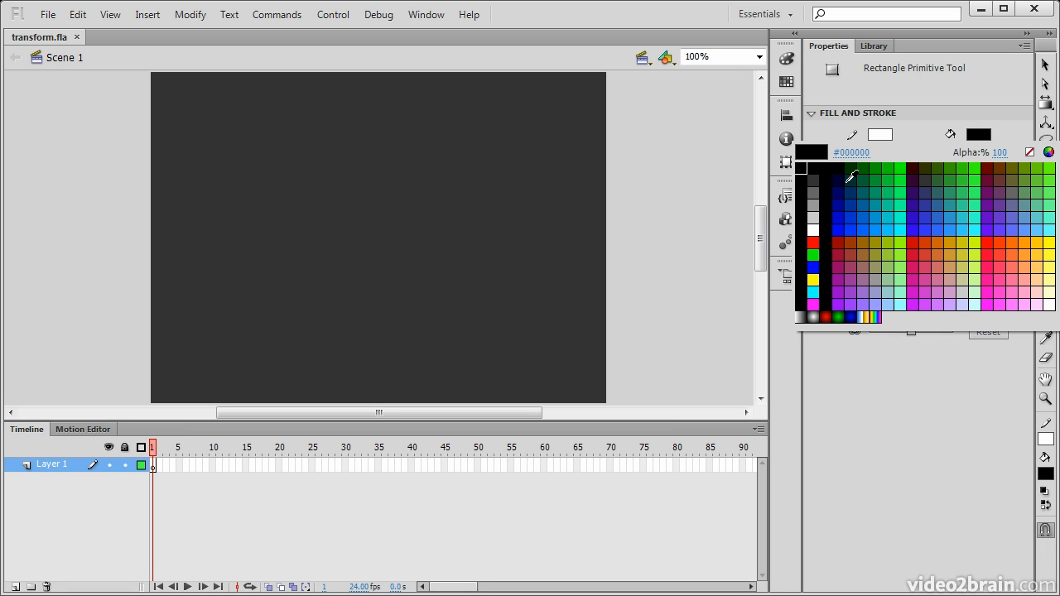
click(814, 317)
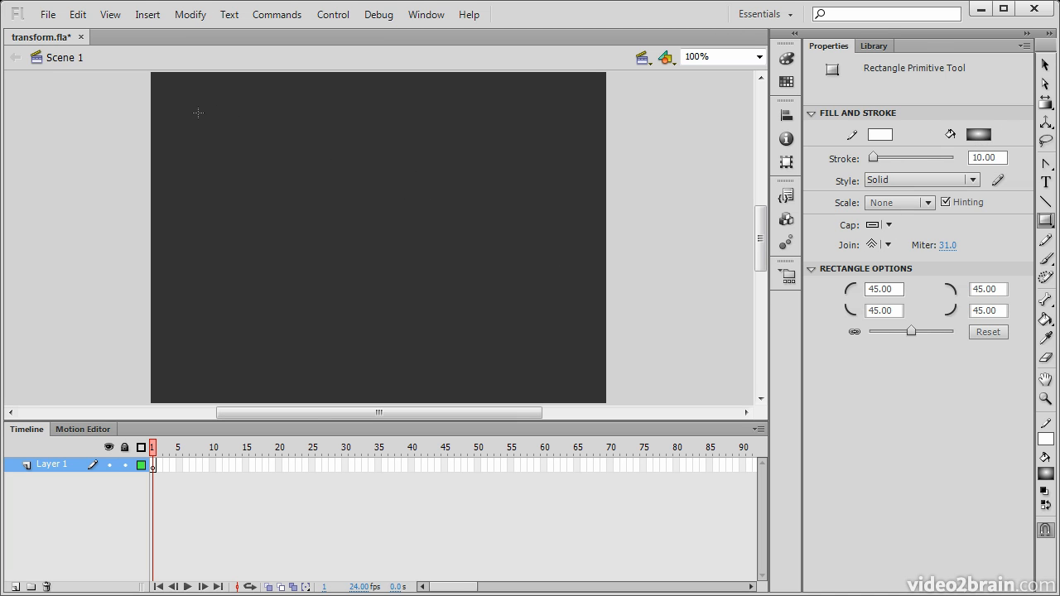
drag(234, 146, 538, 335)
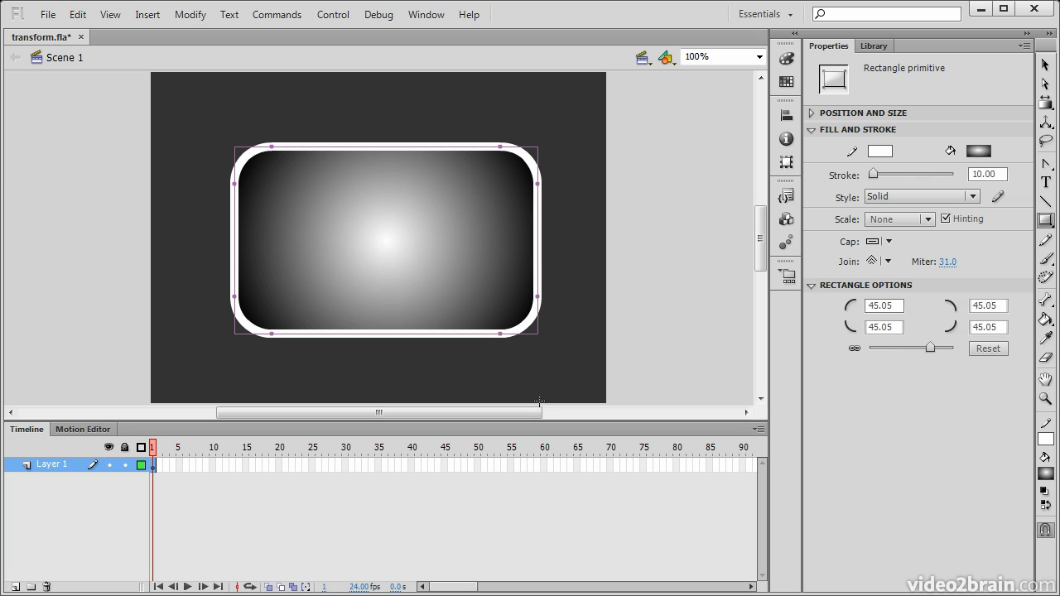
click(1045, 65)
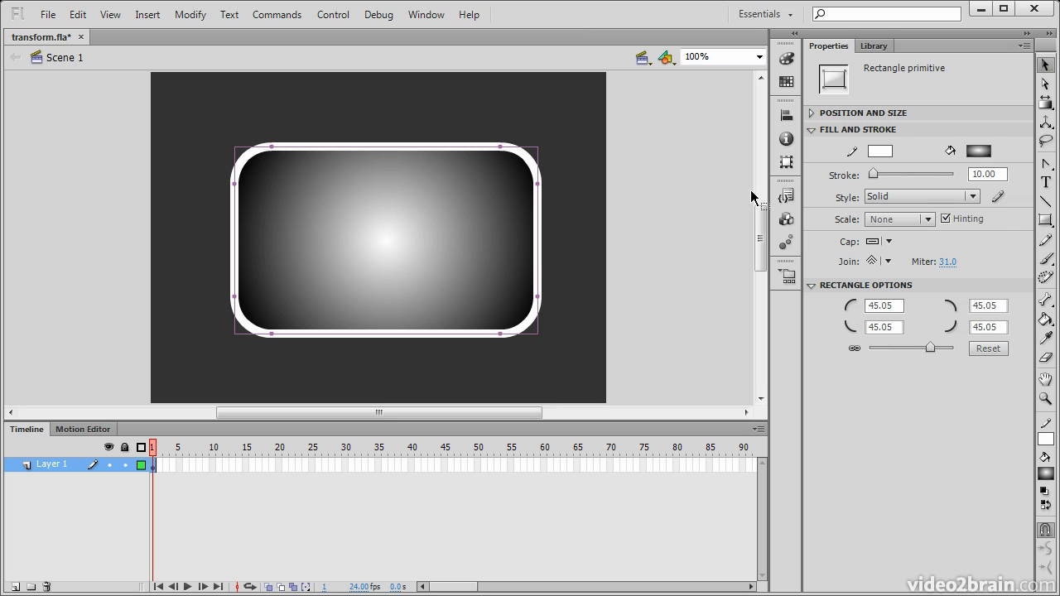
click(622, 237)
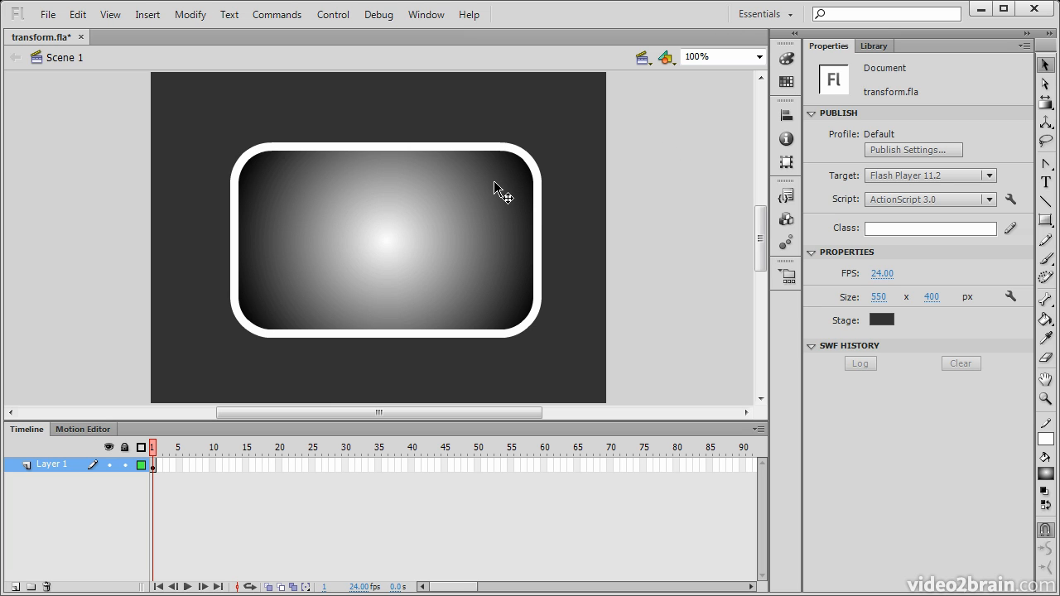
Resize the rectangle with the Free Transform tool from its upper-left corner, upper edge and left edge, making it slightly wider and taller.
click(1048, 106)
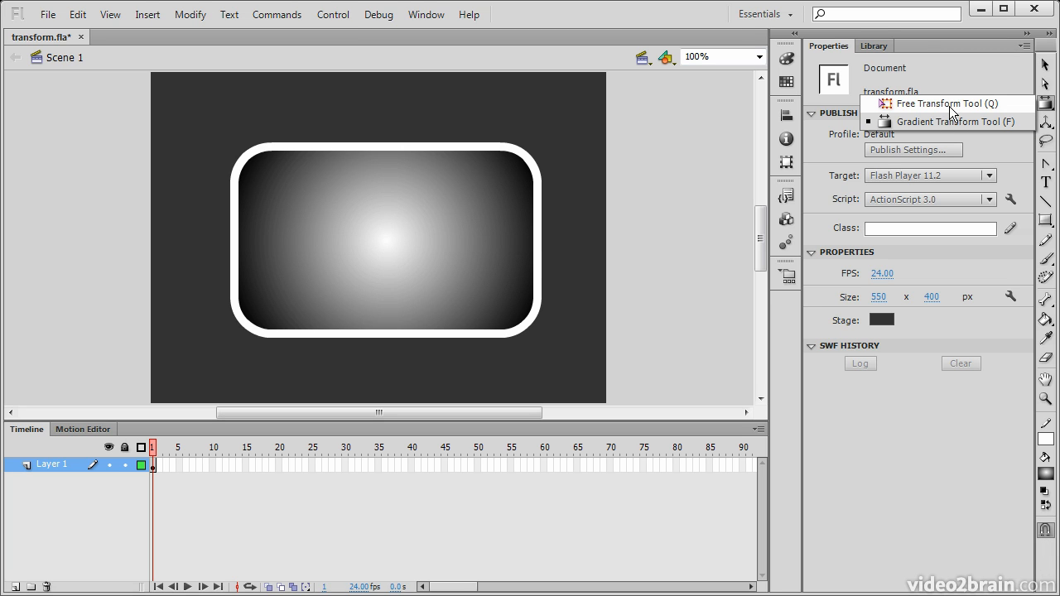
click(971, 106)
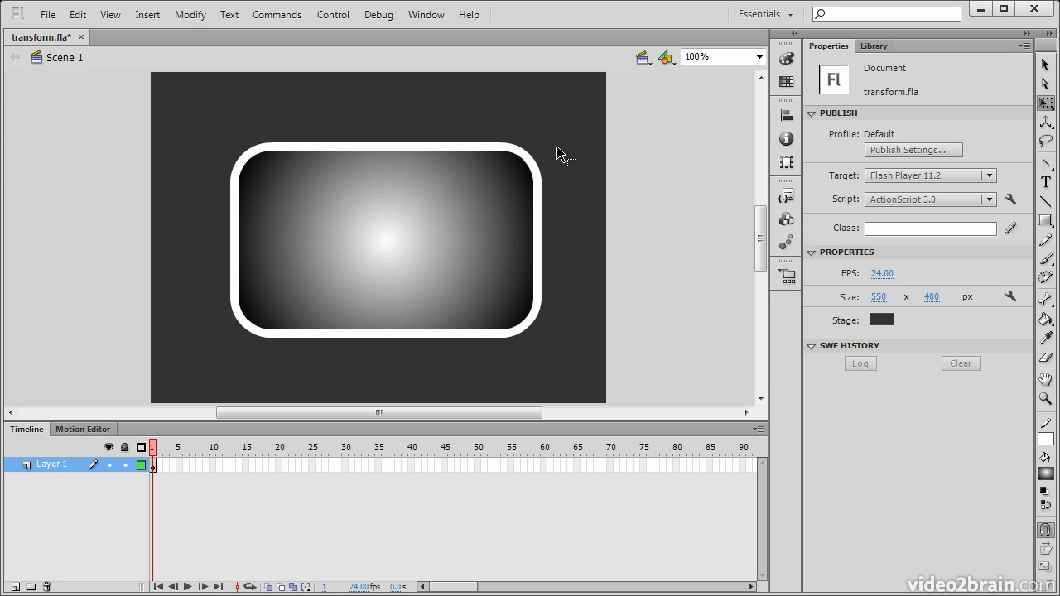
click(310, 180)
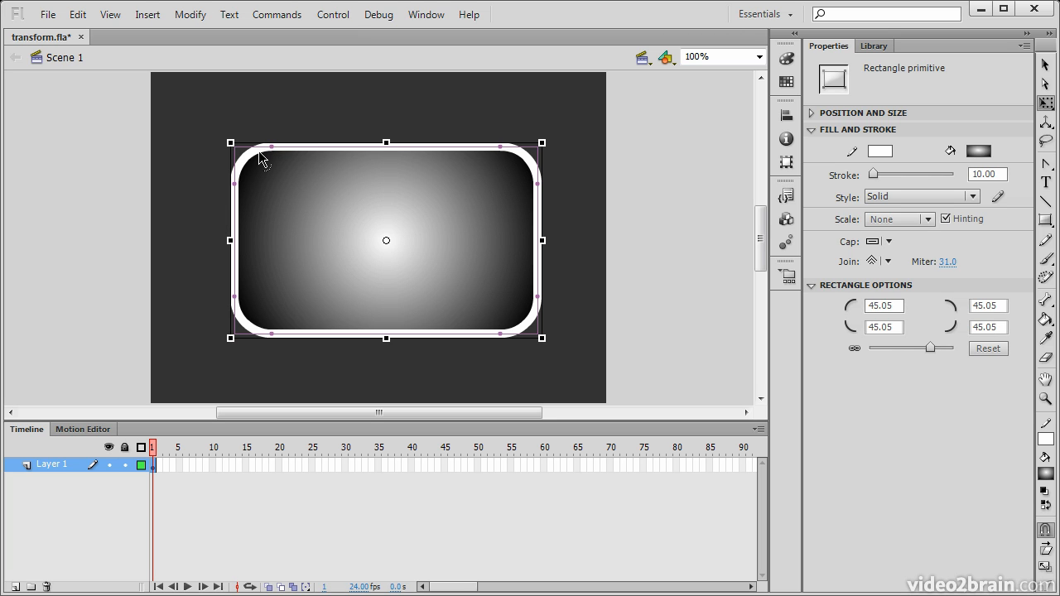
drag(231, 142, 272, 173)
drag(407, 173, 407, 129)
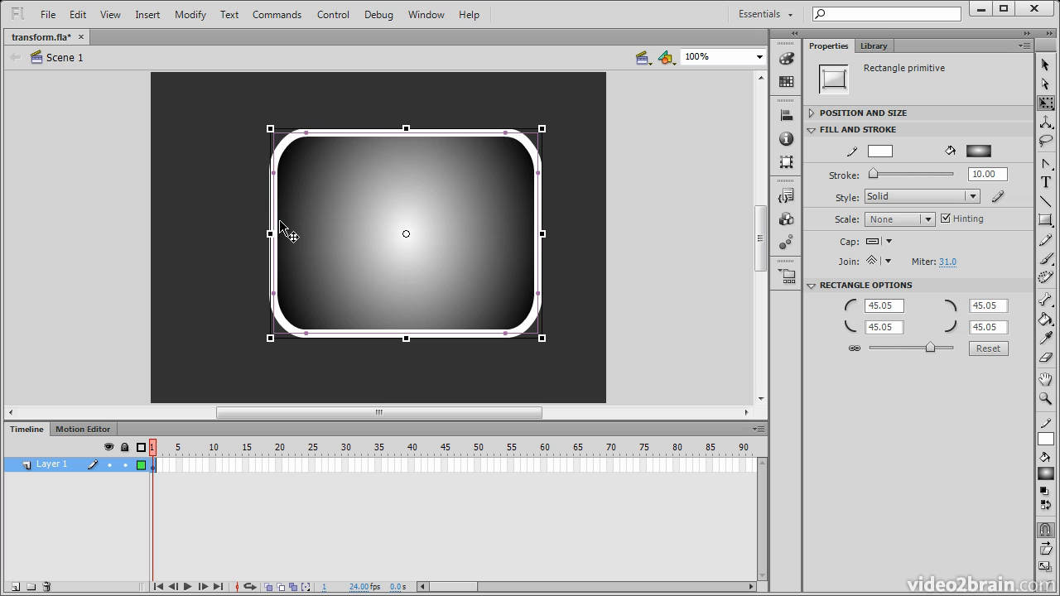
drag(270, 233, 202, 234)
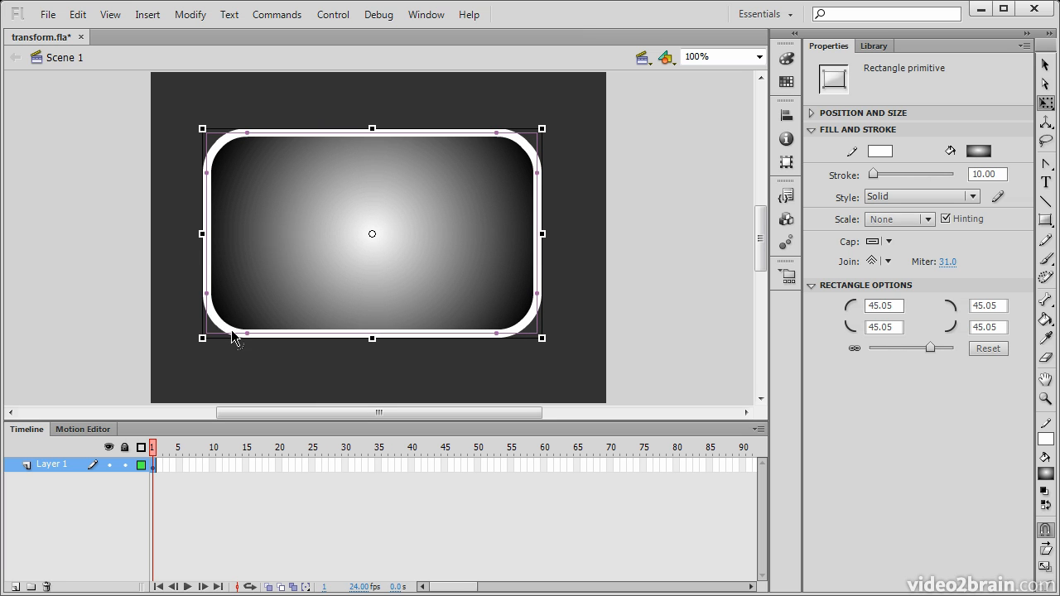
Skew the rectangle vertically and horizontally into a slanted parallelogram, and rotate it clockwise about its center.
mouse_move(211, 293)
mouse_down()
mouse_move(212, 307)
mouse_move(249, 279)
mouse_move(226, 259)
mouse_move(214, 278)
mouse_move(217, 246)
mouse_move(217, 294)
mouse_move(217, 239)
mouse_move(217, 303)
mouse_up()
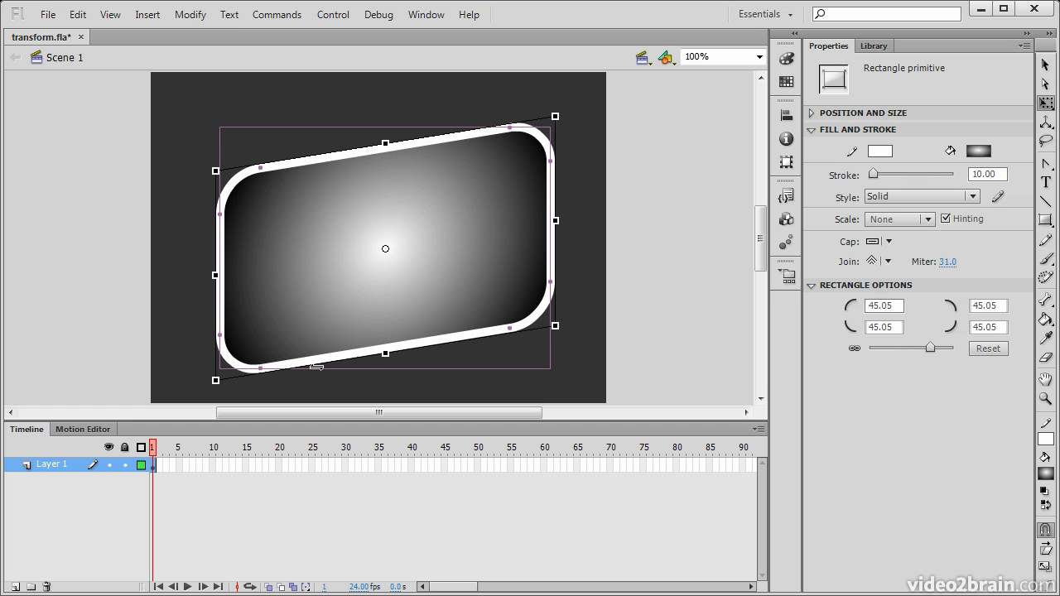
drag(312, 369, 277, 351)
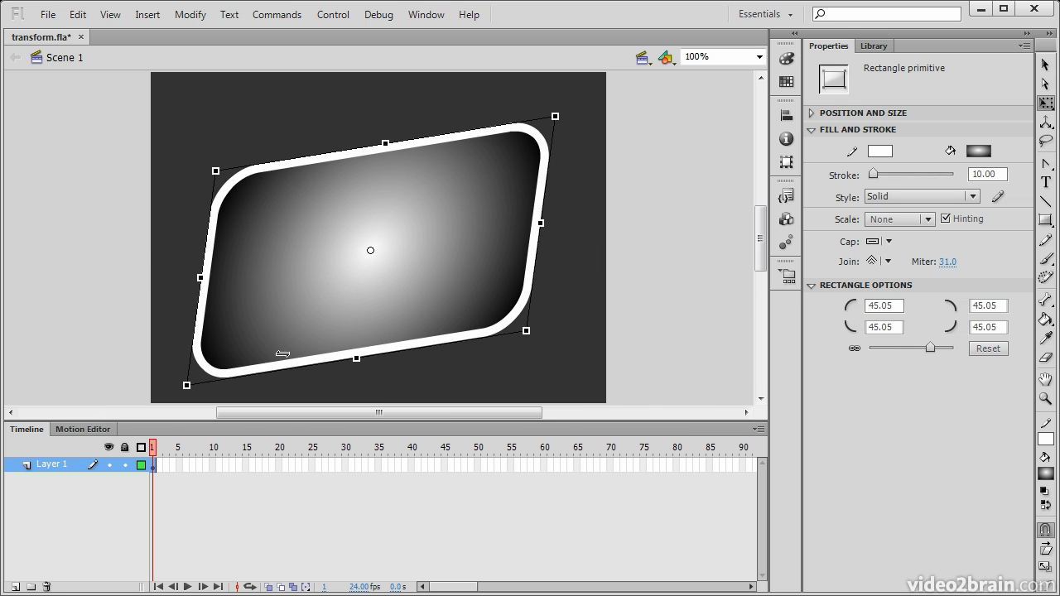
drag(210, 197, 209, 168)
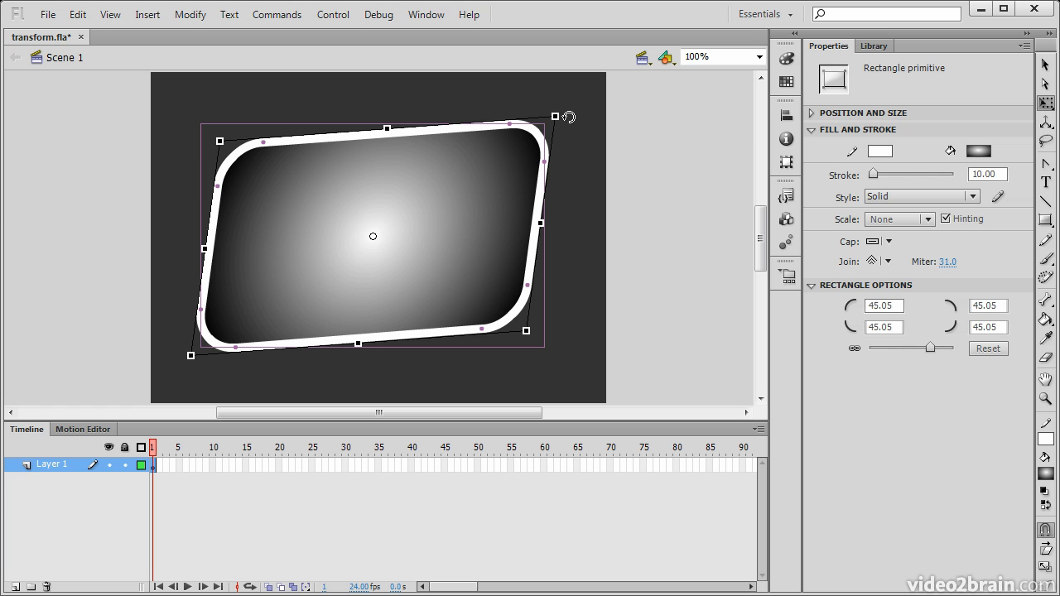
drag(570, 115, 605, 174)
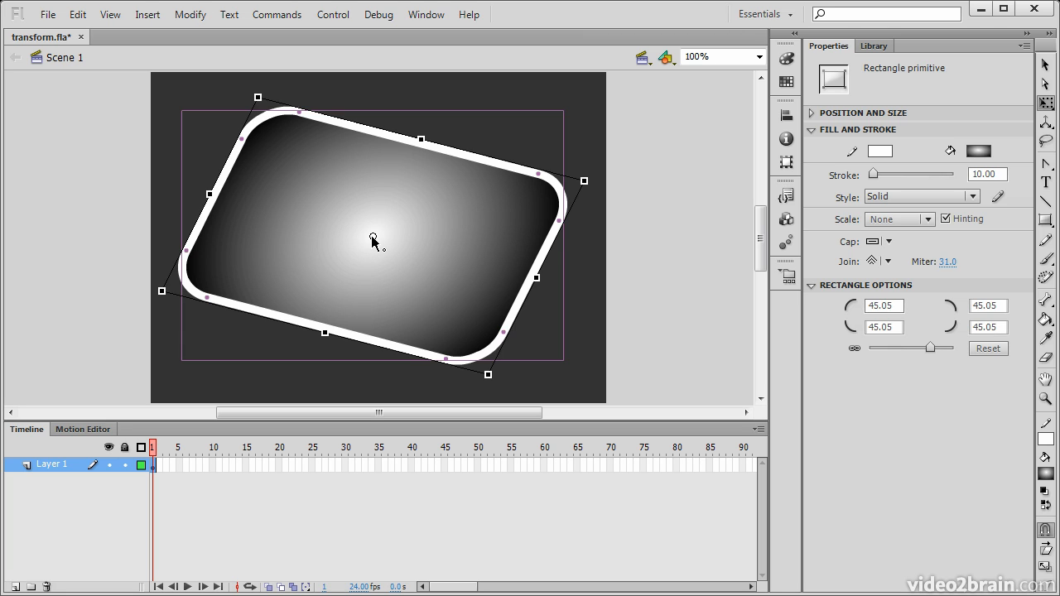
Rotate the shape counterclockwise and shrink it about a transformation point near its upper-left corner, and reposition it mid-stage.
drag(374, 235, 382, 141)
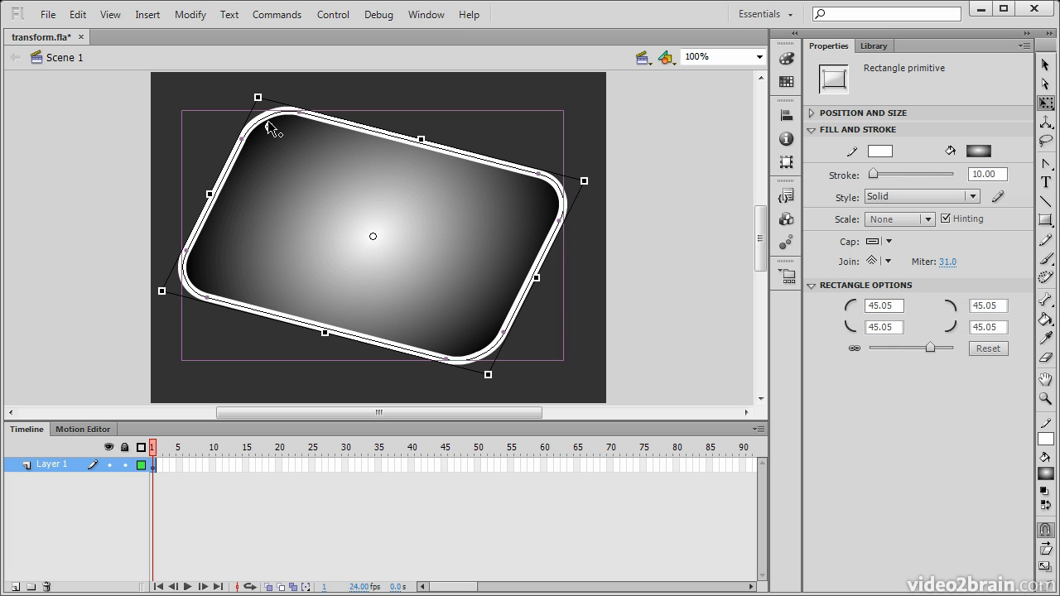
drag(279, 137, 288, 152)
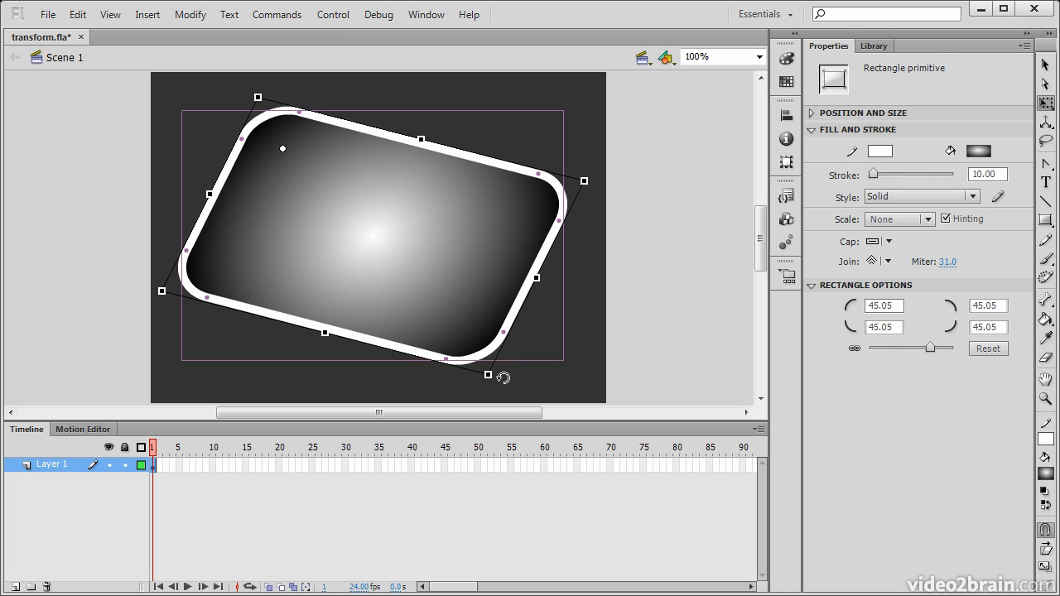
drag(503, 380, 490, 268)
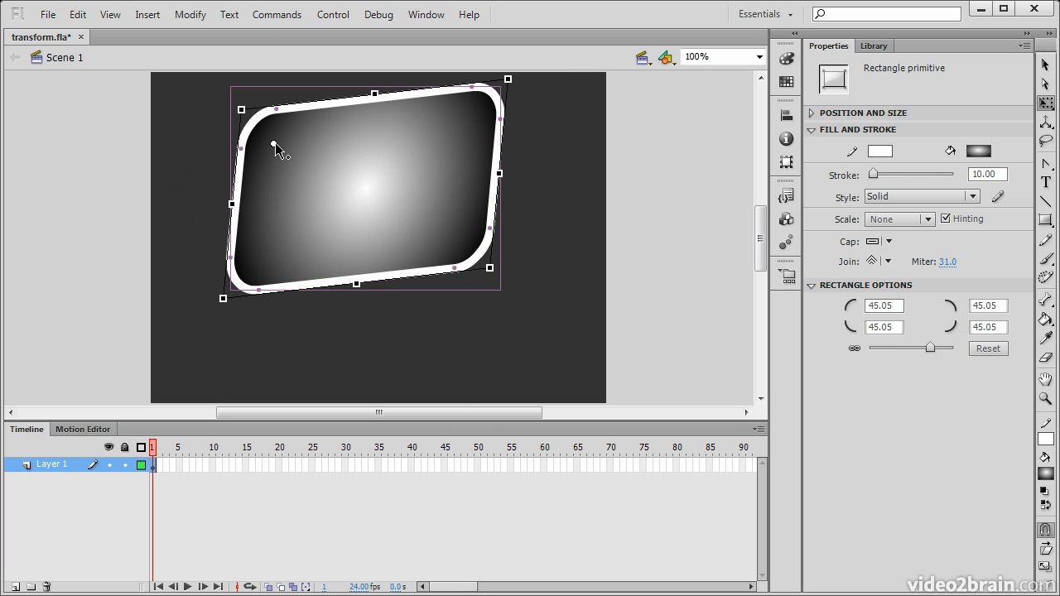
drag(355, 180, 362, 246)
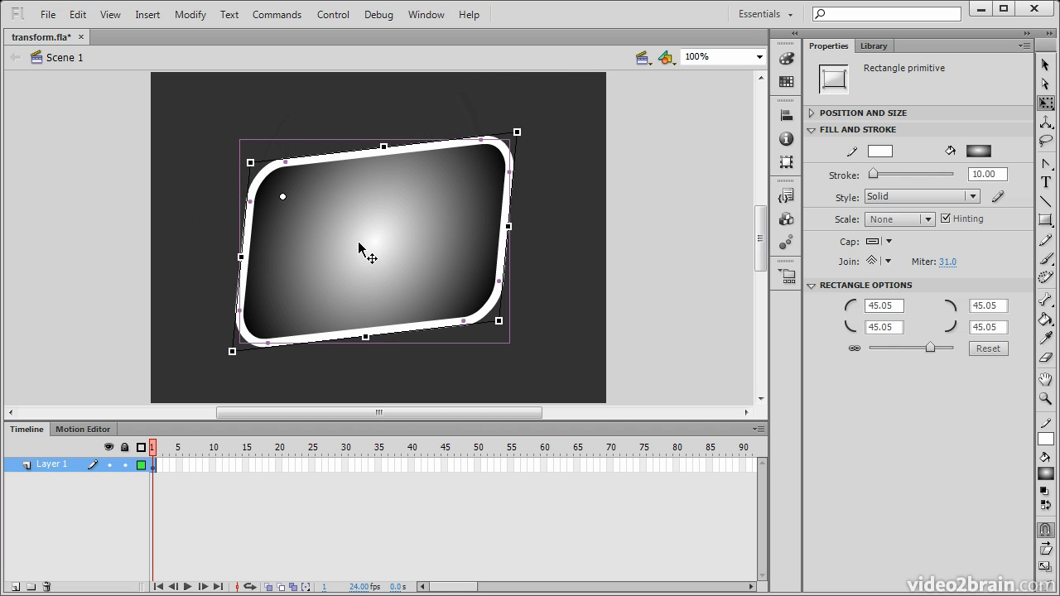
click(563, 265)
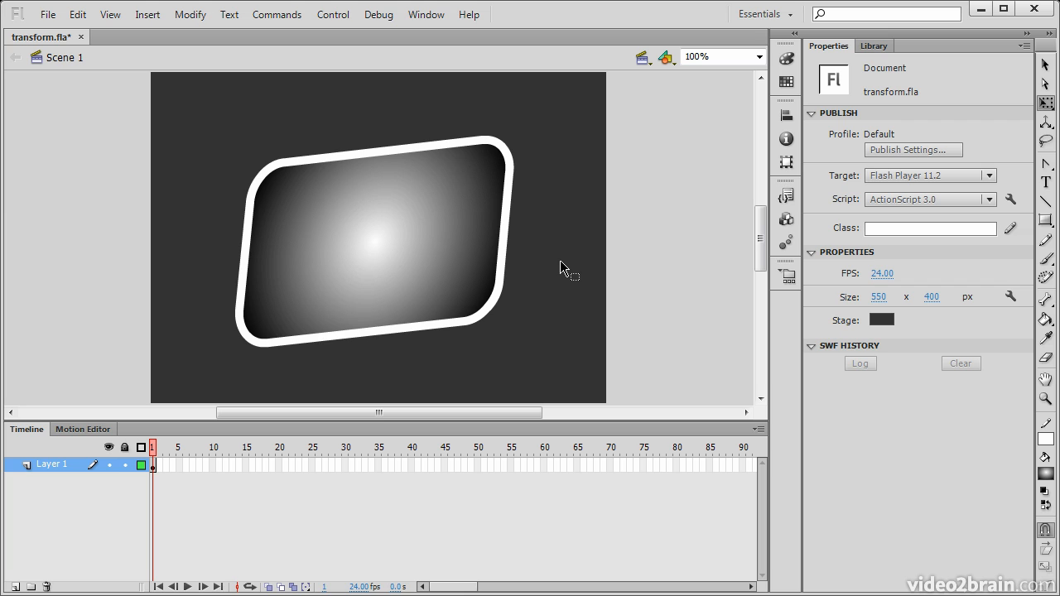
Shift the focal point of the shape's radial gradient towards the right with the Gradient Transform tool.
click(1048, 105)
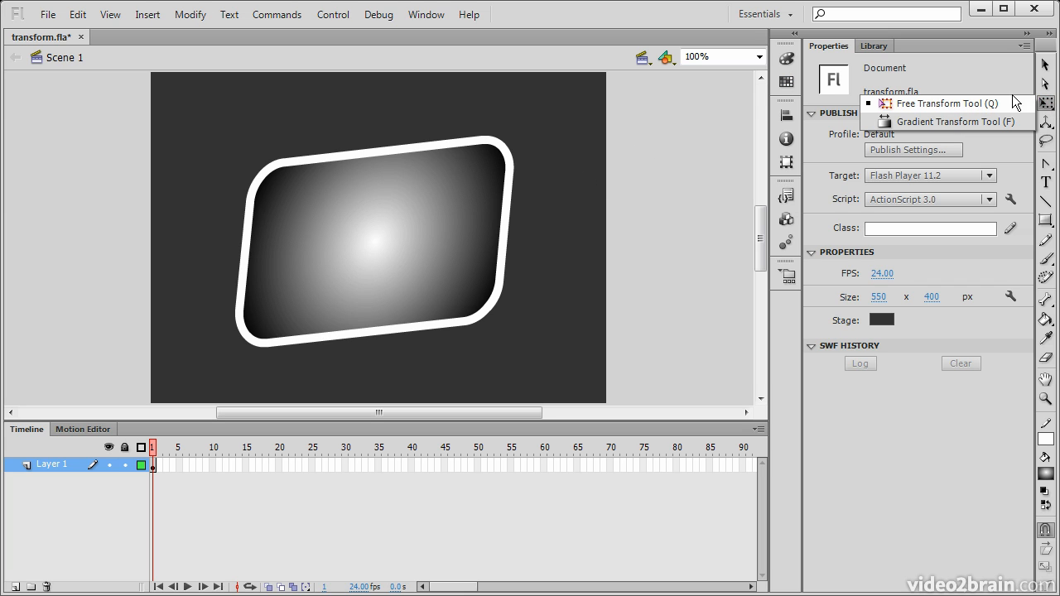
click(978, 120)
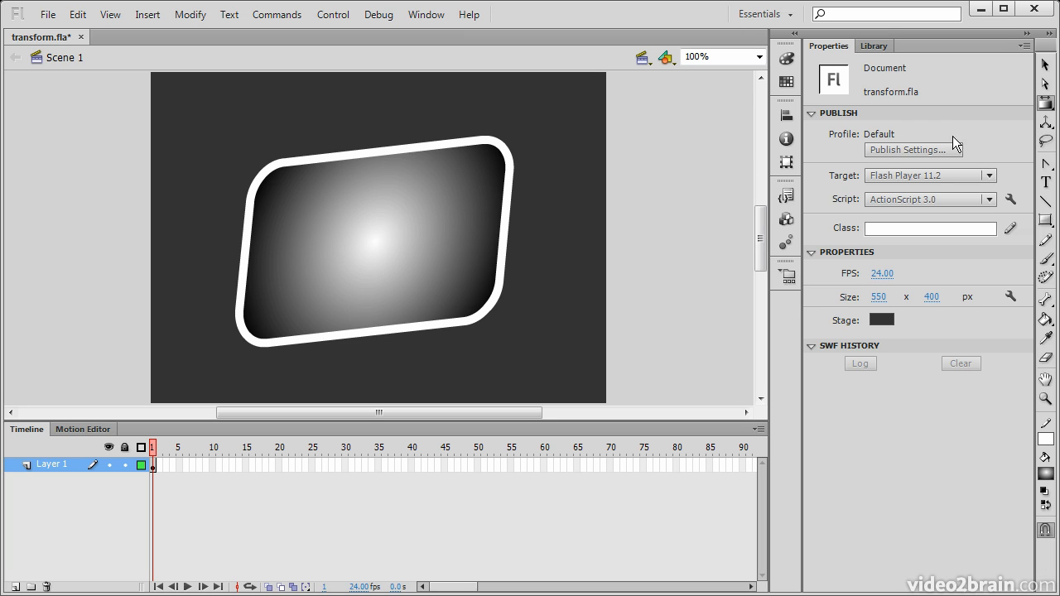
click(355, 197)
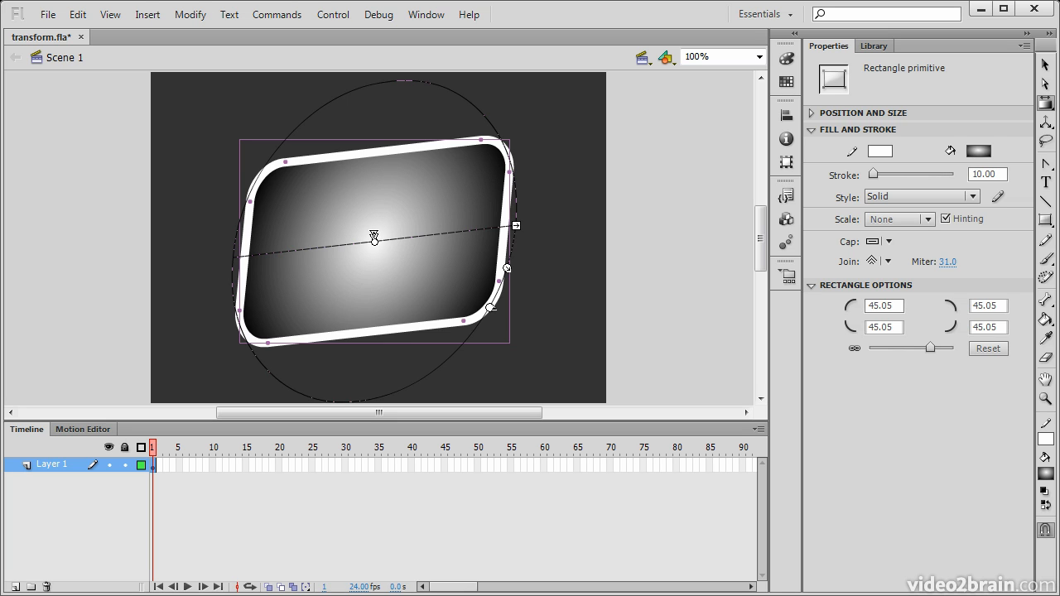
drag(375, 236, 547, 228)
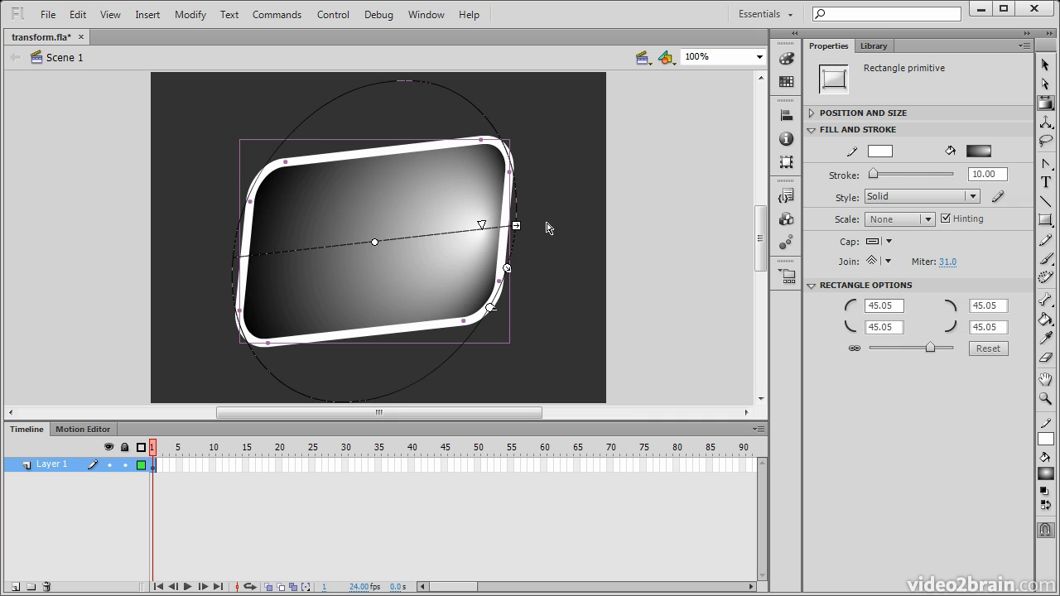
drag(482, 222, 439, 229)
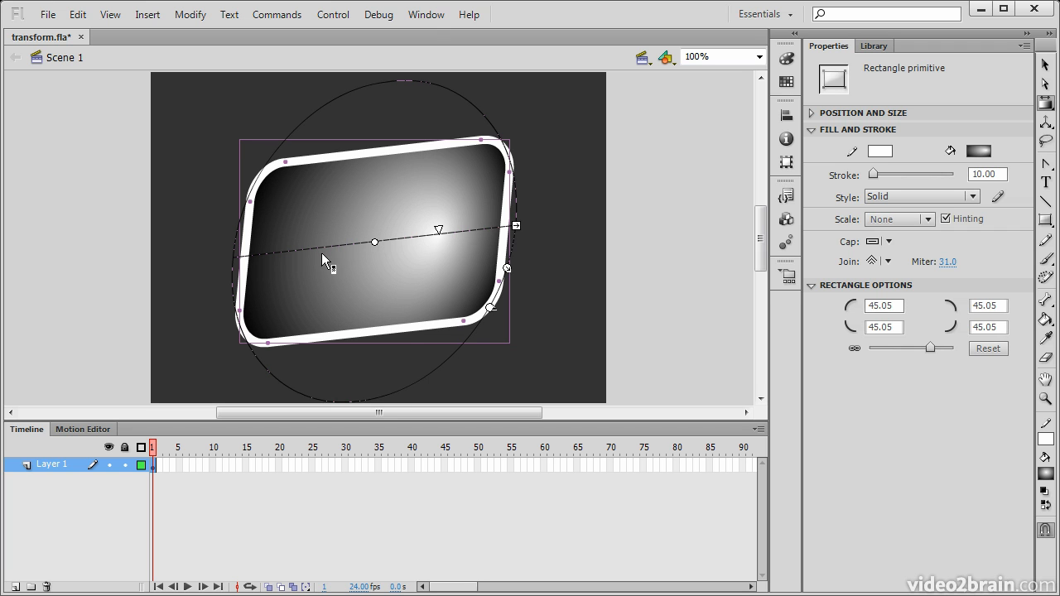
Move the radial gradient's center up and left within the shape, and adjust the gradient's rotation and overall radius.
drag(375, 241, 330, 223)
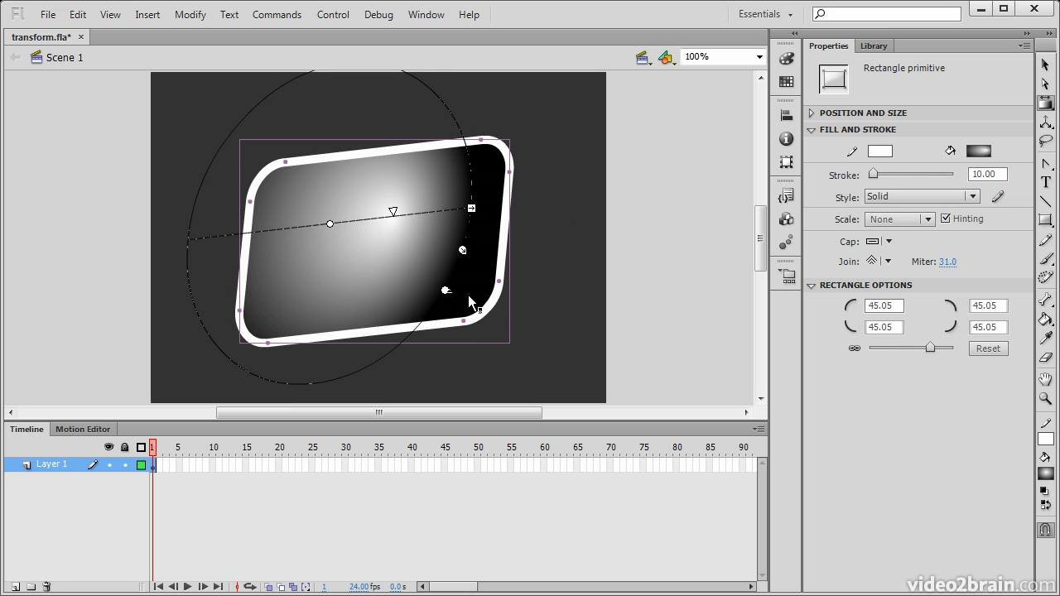
mouse_move(446, 289)
mouse_down()
mouse_move(342, 377)
mouse_move(265, 372)
mouse_move(271, 387)
mouse_move(249, 370)
mouse_move(421, 314)
mouse_move(452, 275)
mouse_up()
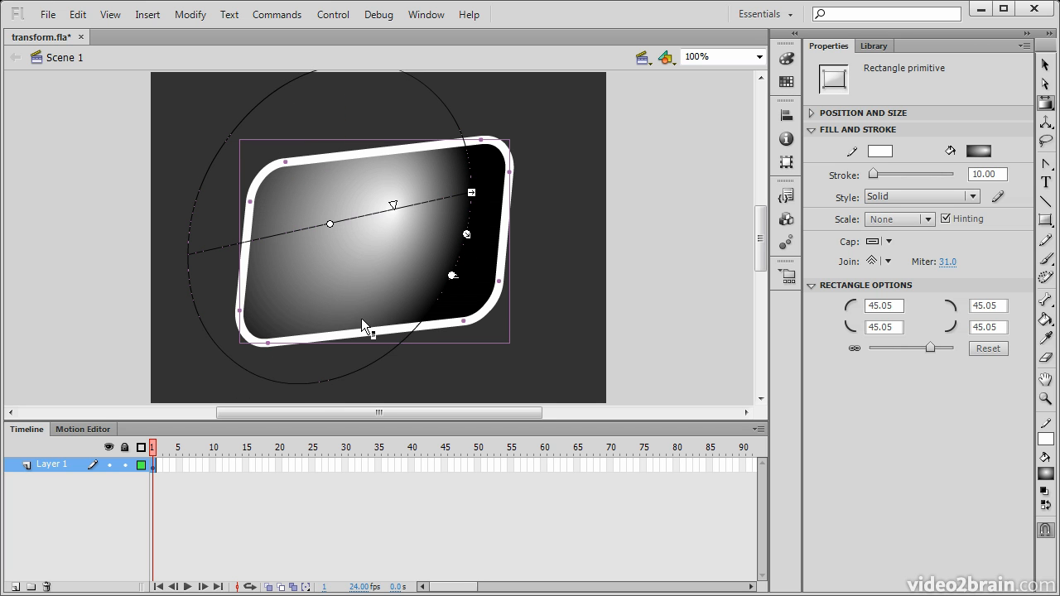
drag(466, 234, 469, 277)
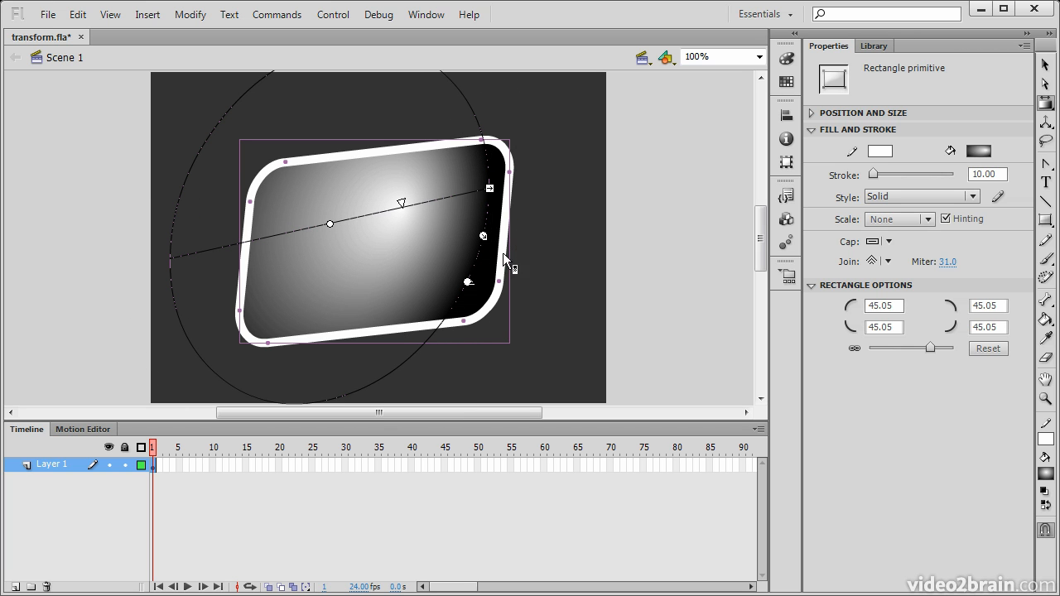
drag(484, 235, 455, 269)
drag(412, 290, 443, 276)
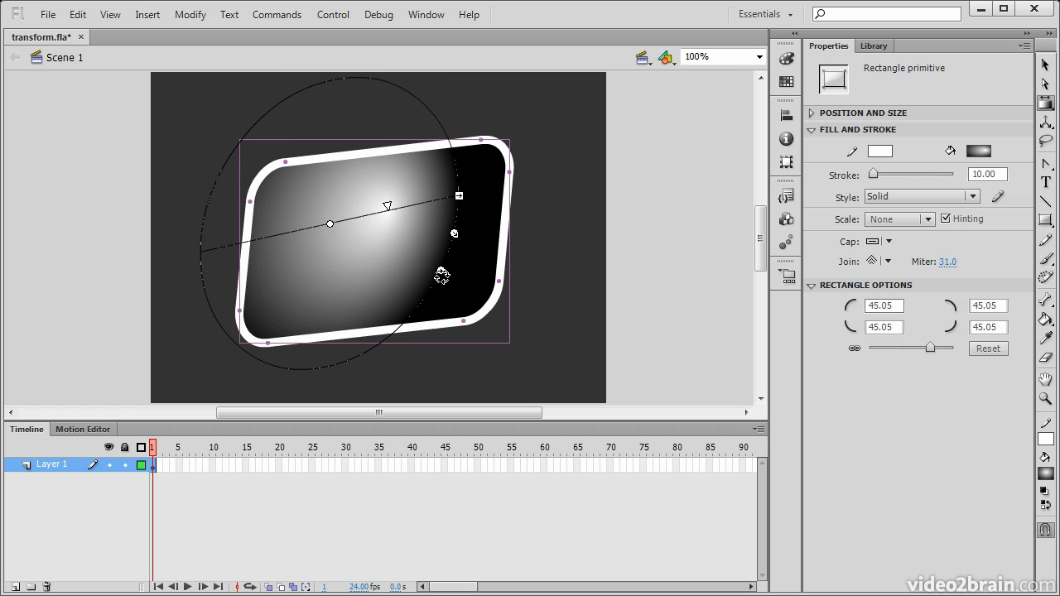
Stretch the gradient into a wide ellipse and move its center to the shape's left edge, with the focal highlight just inside that edge.
drag(458, 194, 699, 142)
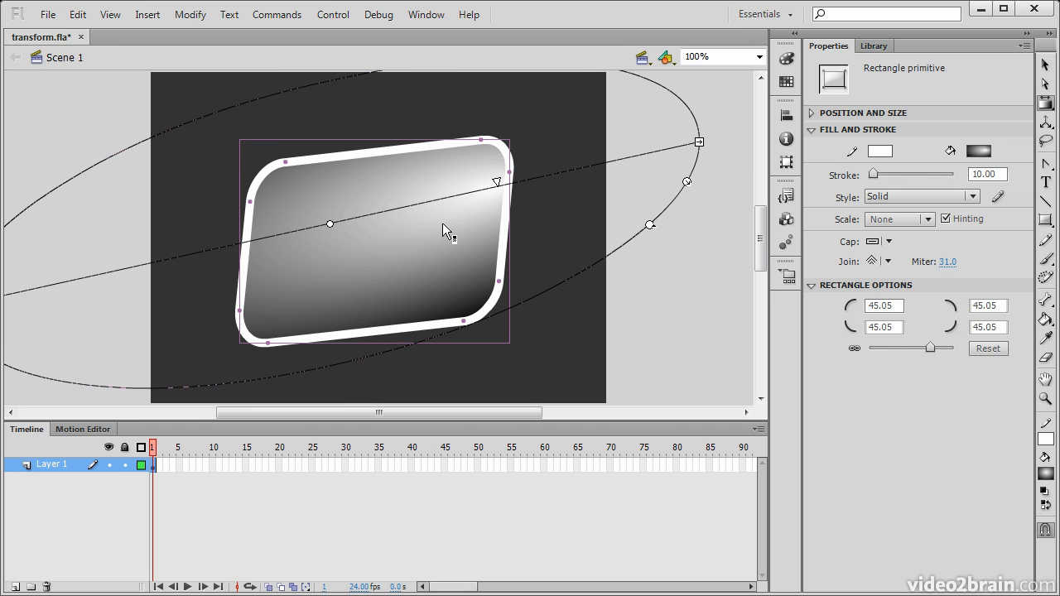
drag(334, 214, 249, 209)
drag(566, 221, 558, 255)
drag(411, 193, 288, 209)
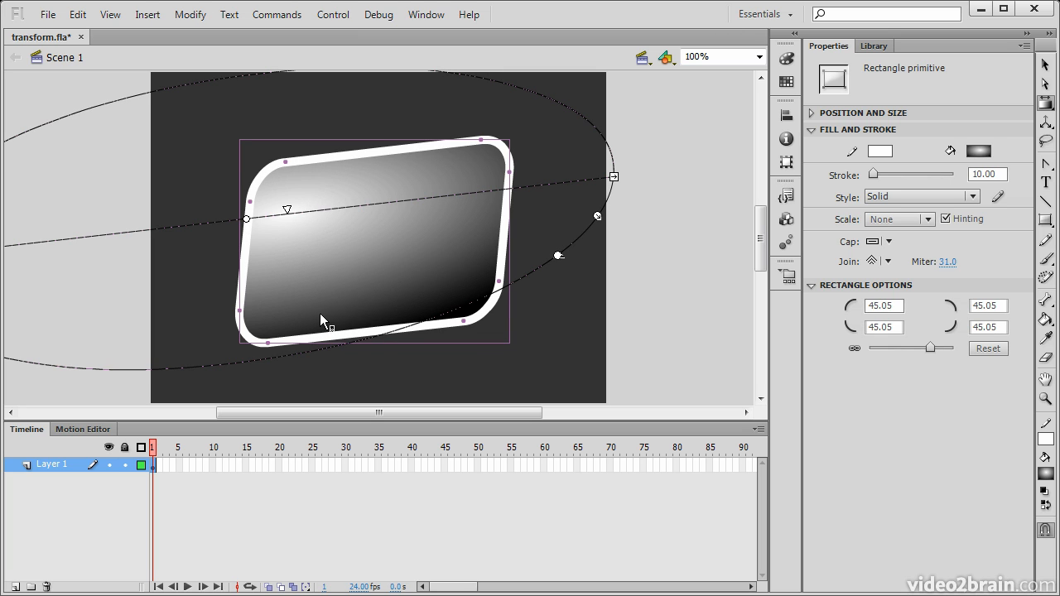
click(682, 294)
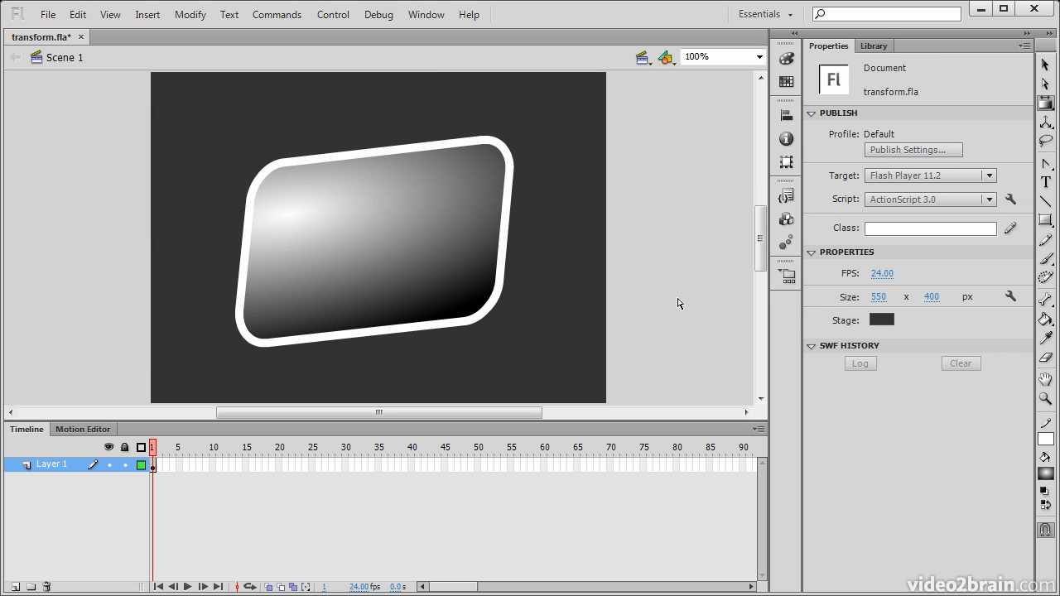